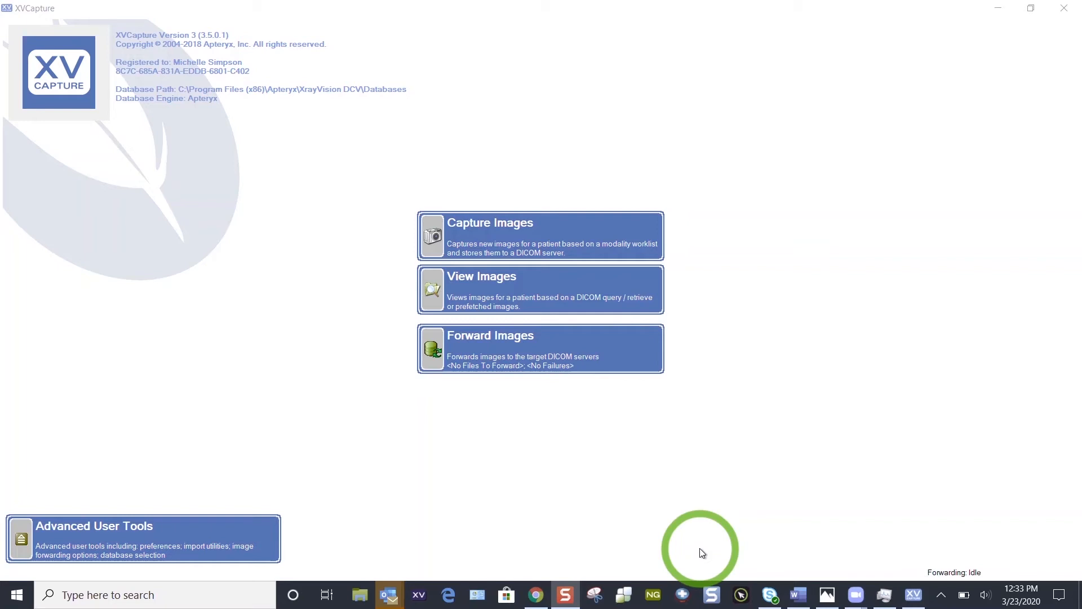
Start capturing new images and load the first patient from the recent patients list into the worklist specification.
{"action": "left_click", "coordinate": [613, 241]}
{"action": "left_click", "coordinate": [613, 241]}
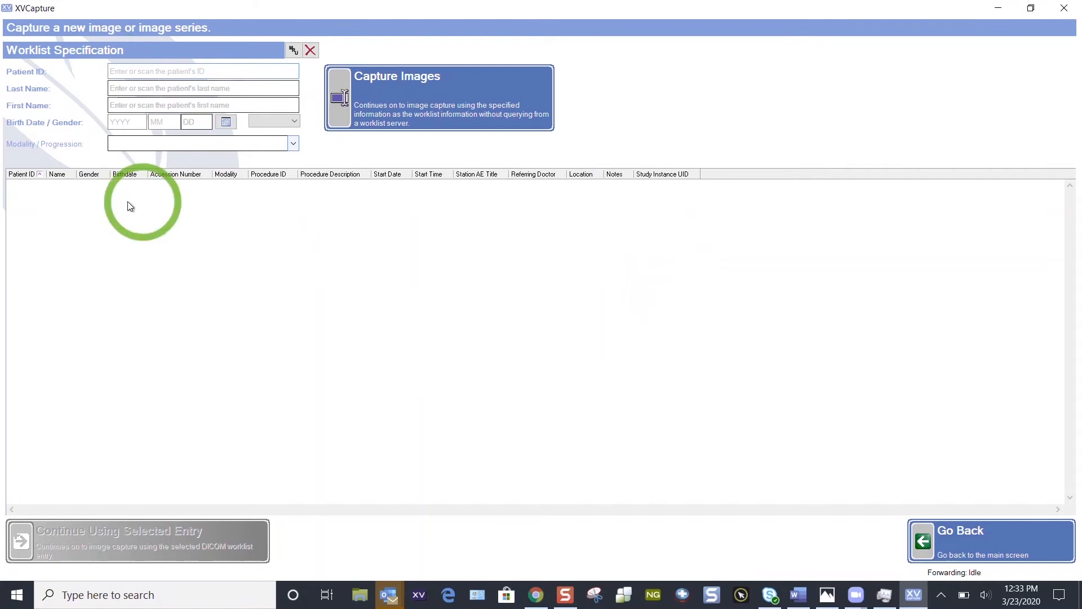
{"action": "left_click", "coordinate": [293, 52]}
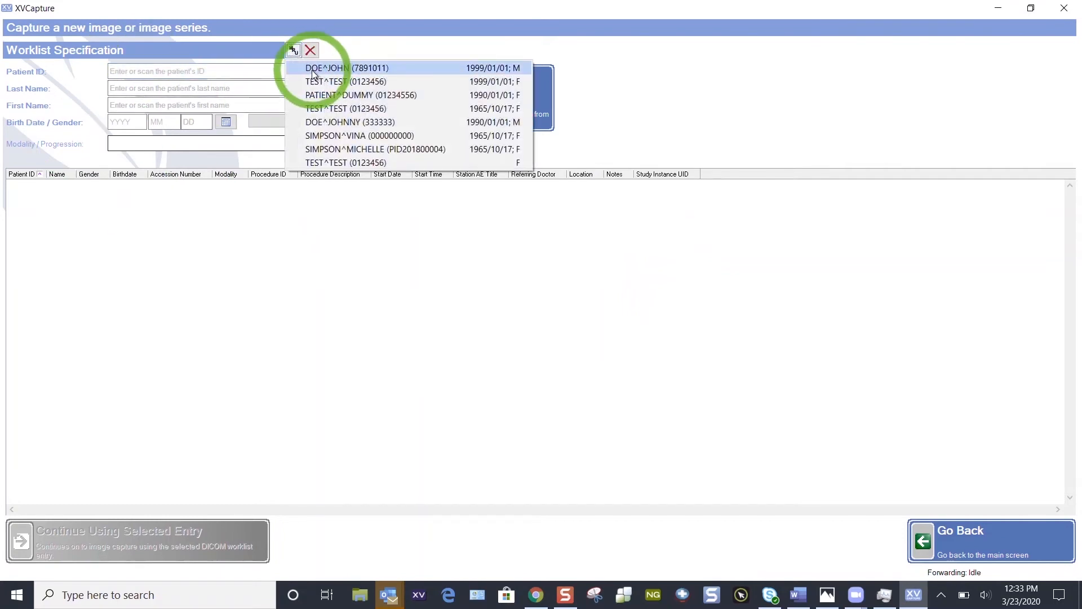
{"action": "left_click", "coordinate": [313, 70]}
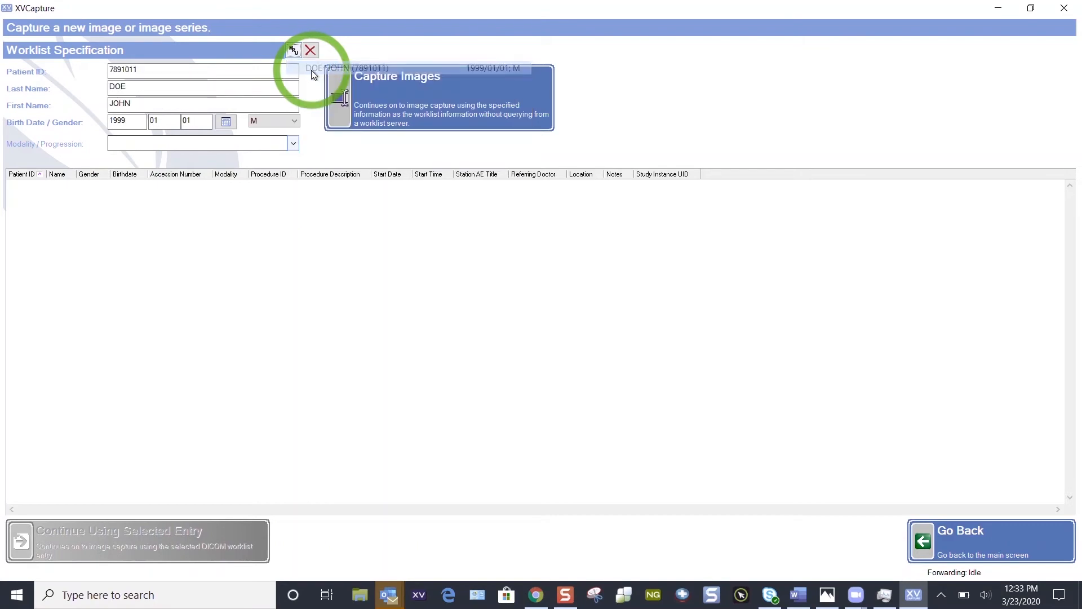
Choose the "multiple" progression and start image capture with the Simulator Simulated X-ray device.
{"action": "left_click", "coordinate": [294, 145]}
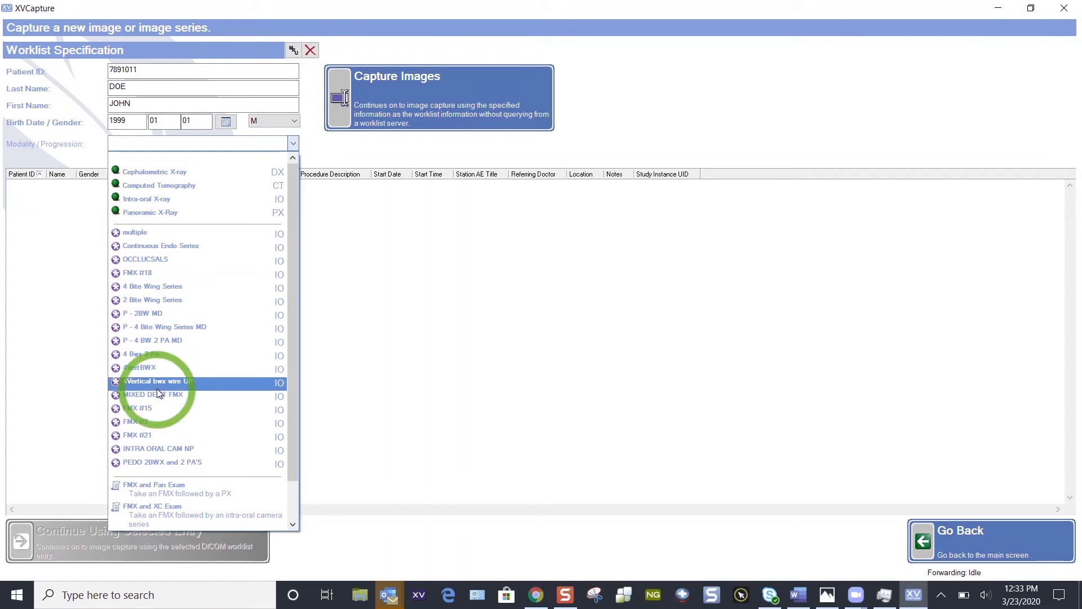
{"action": "left_click", "coordinate": [131, 233]}
{"action": "left_click", "coordinate": [412, 98]}
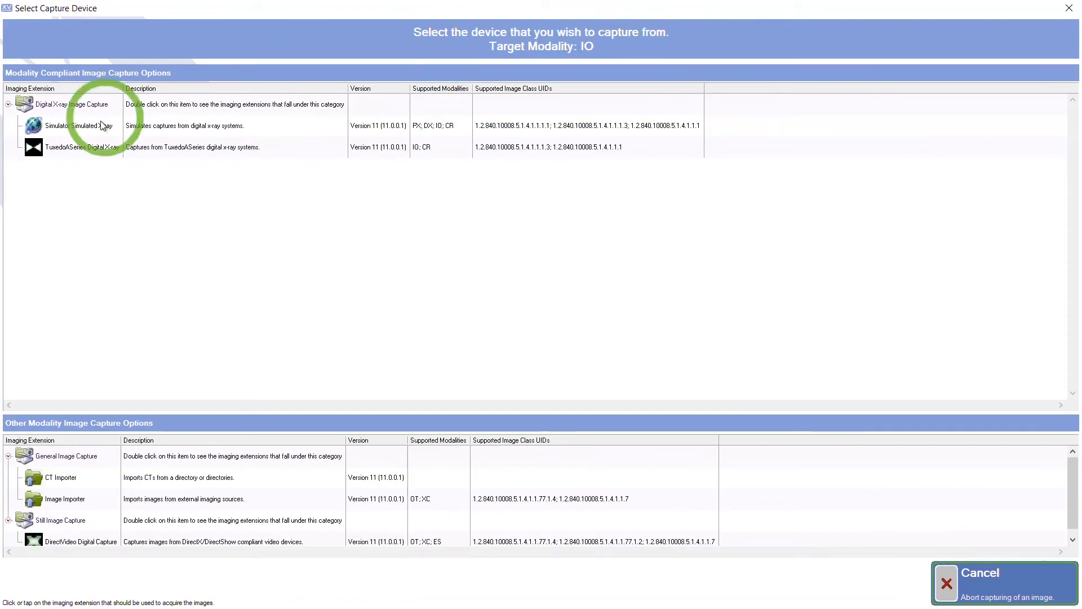
{"action": "left_click", "coordinate": [86, 125]}
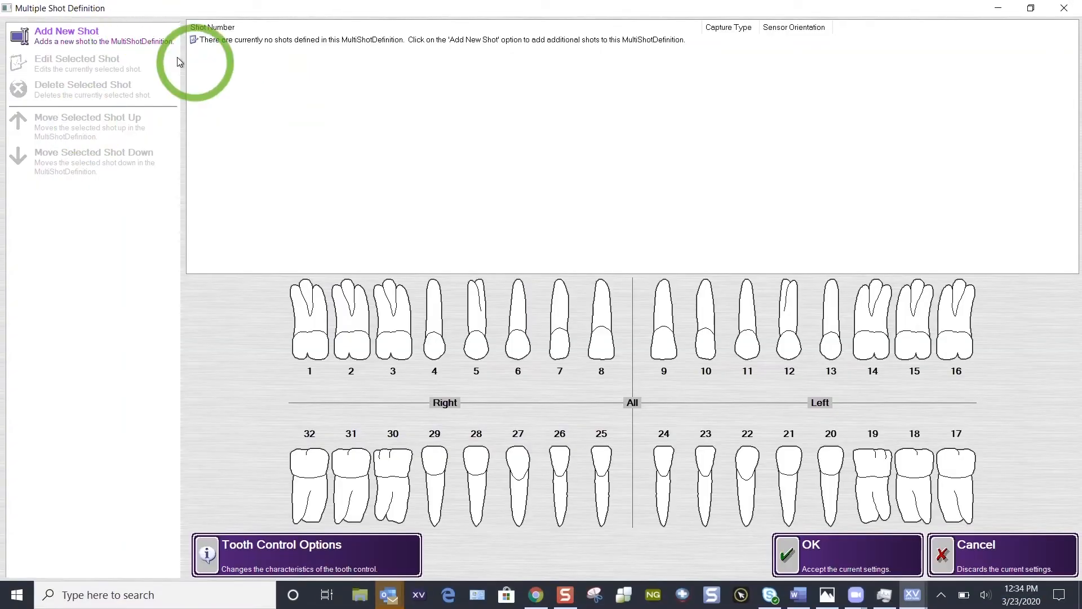
Add a first shot covering teeth 1 to 4 with the top of the sensor pointing right.
{"action": "left_click", "coordinate": [100, 39]}
{"action": "left_click_drag", "start_coordinate": [274, 202], "coordinate": [367, 209]}
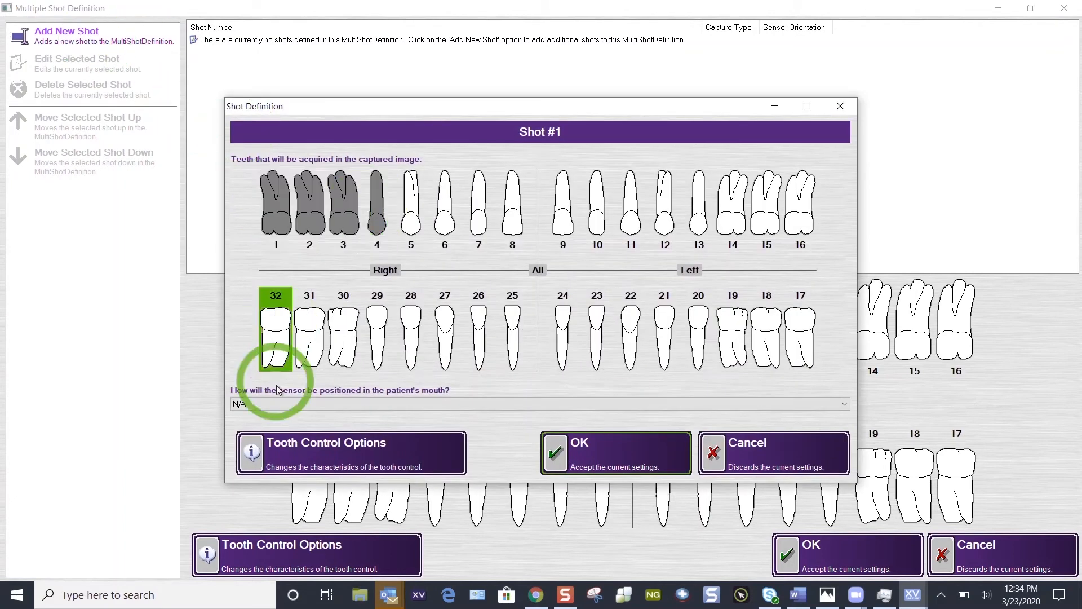
{"action": "left_click", "coordinate": [286, 404]}
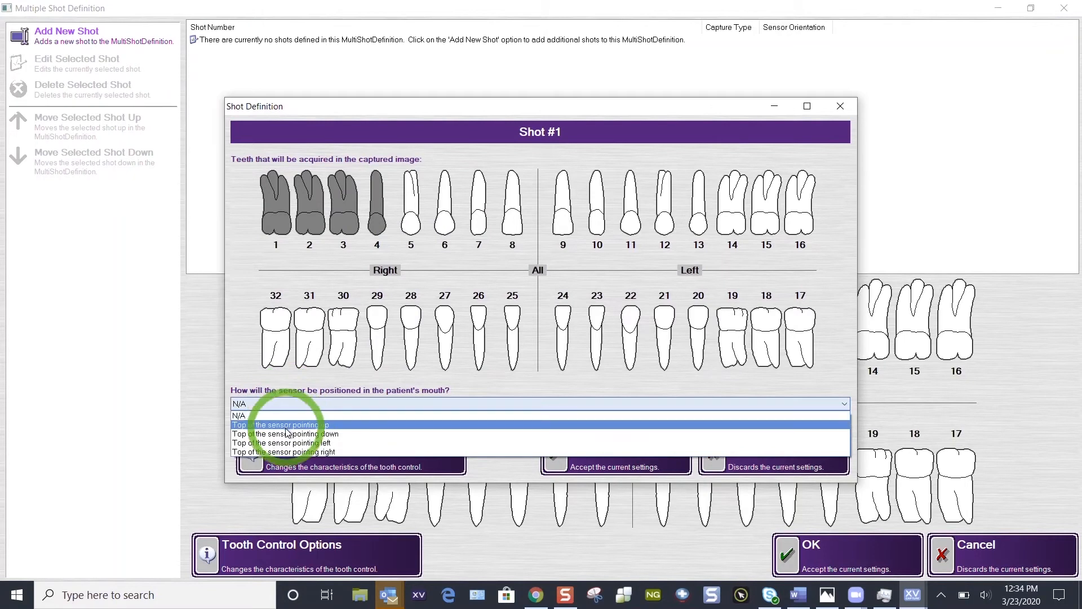
{"action": "left_click", "coordinate": [292, 451]}
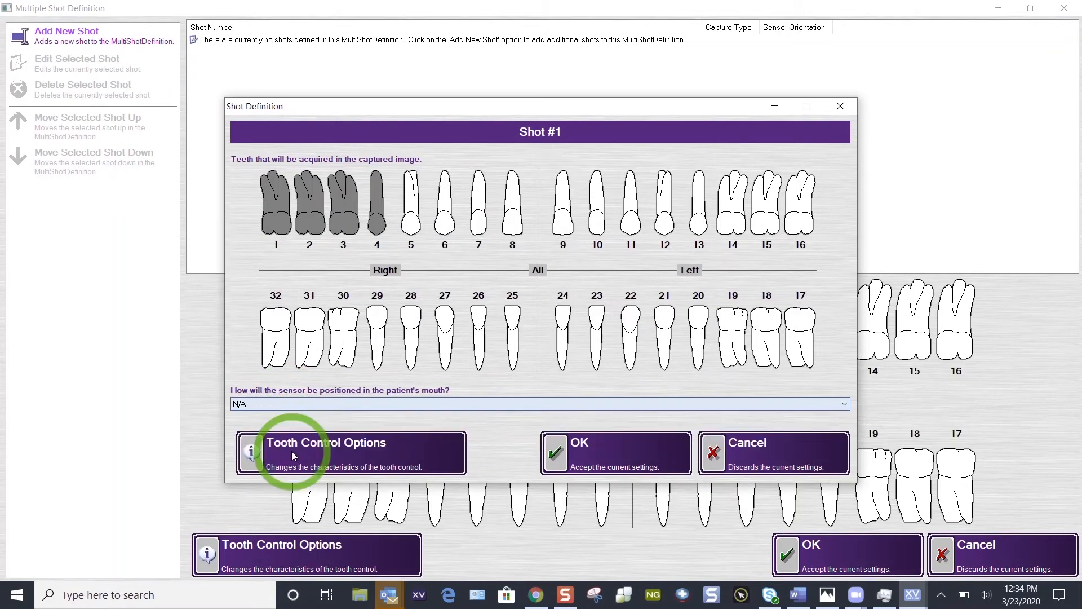
{"action": "left_click", "coordinate": [623, 451]}
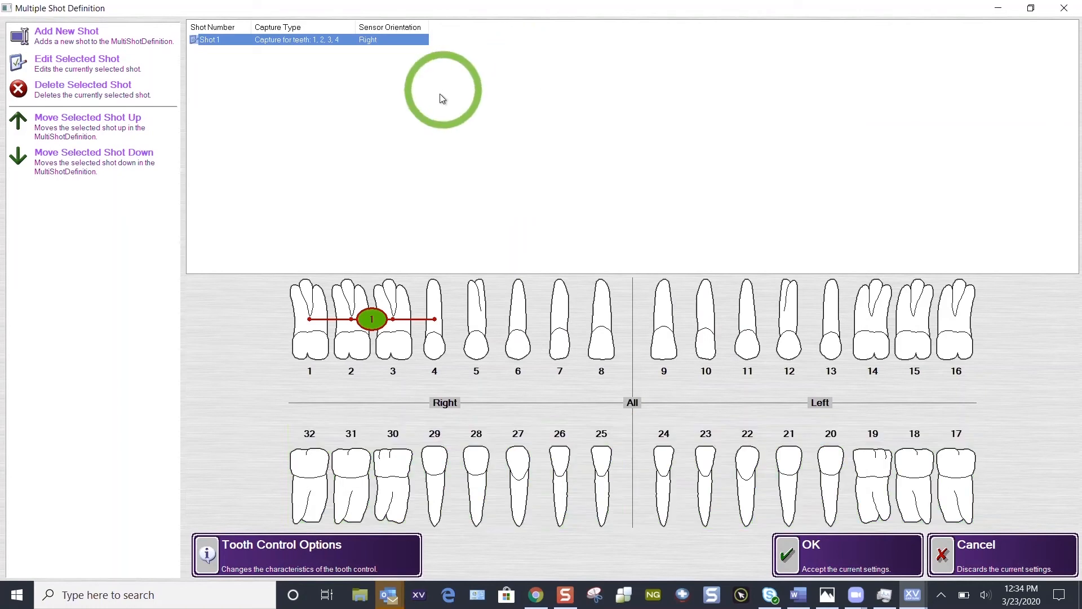
Add a second shot covering teeth 1 to 4 and 29 to 32, sensor top pointing right, and accept the shot list.
{"action": "left_click", "coordinate": [87, 42]}
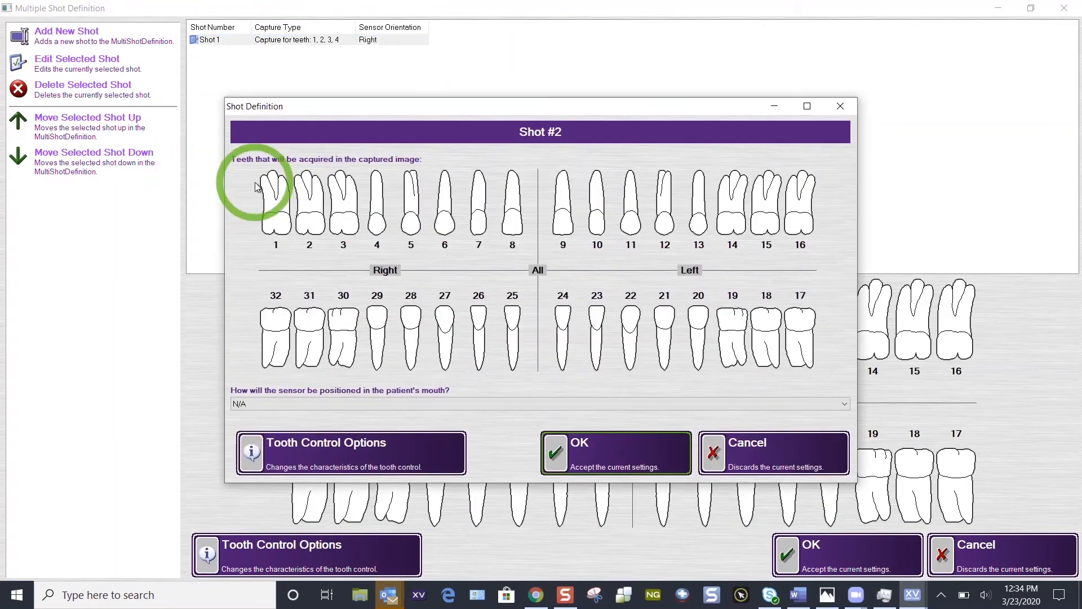
{"action": "left_click", "coordinate": [277, 194]}
{"action": "left_click_drag", "start_coordinate": [277, 193], "coordinate": [394, 343]}
{"action": "left_click", "coordinate": [357, 405]}
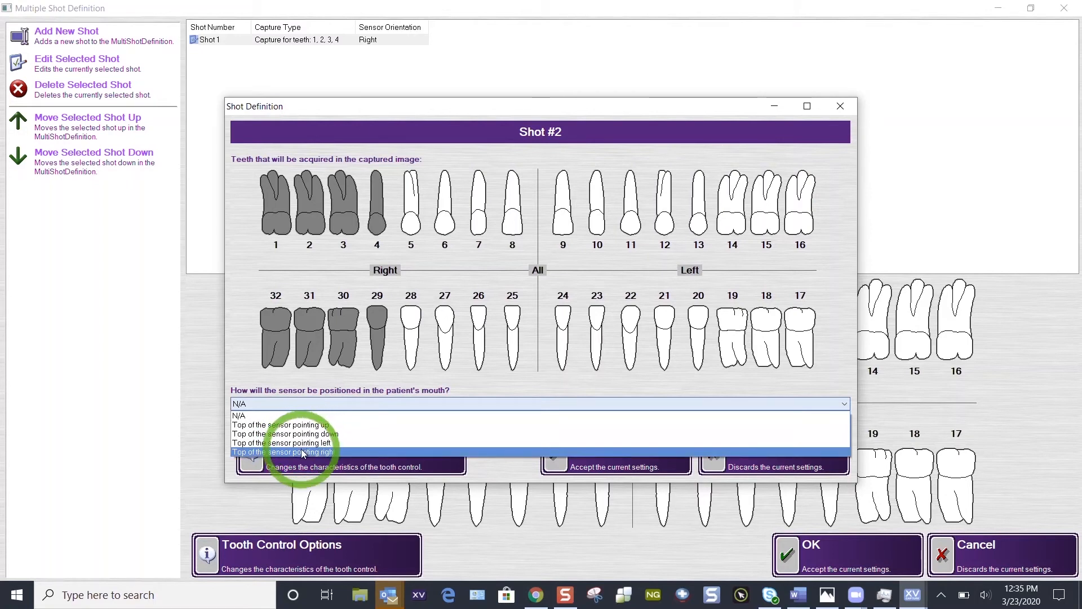
{"action": "left_click", "coordinate": [302, 451]}
{"action": "left_click", "coordinate": [603, 448]}
{"action": "left_click", "coordinate": [619, 130]}
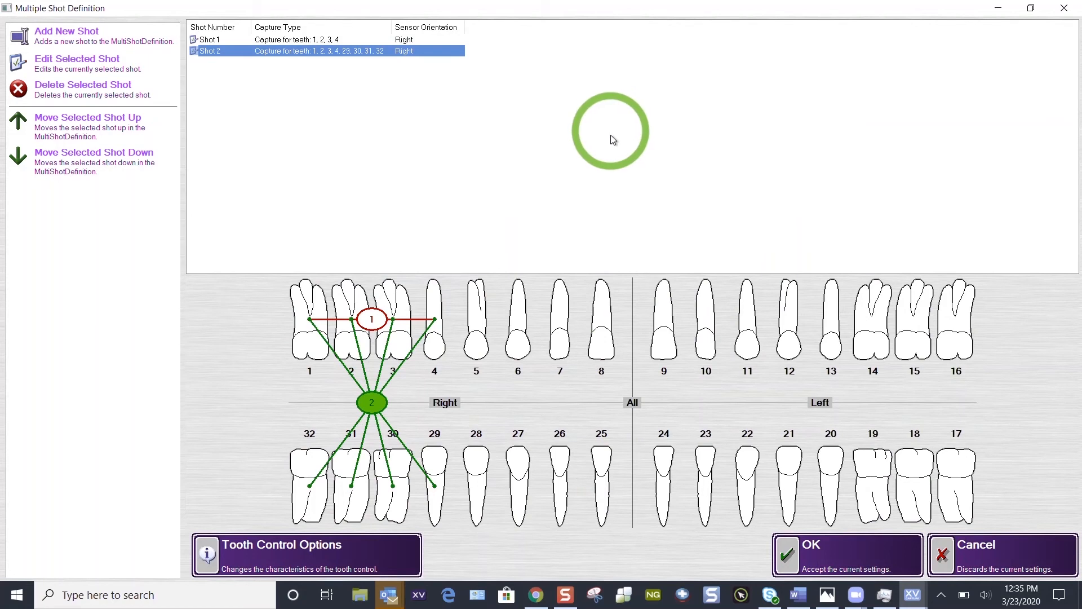
{"action": "left_click", "coordinate": [844, 550]}
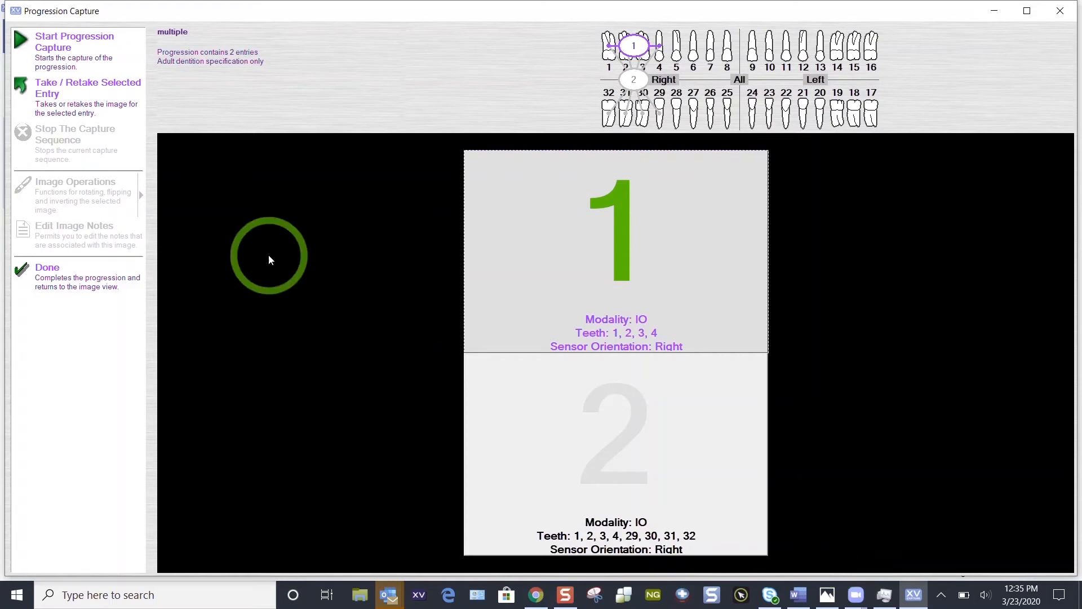
Capture the two-shot progression, complete it and save the images, returning to the worklist screen.
{"action": "left_click", "coordinate": [100, 46]}
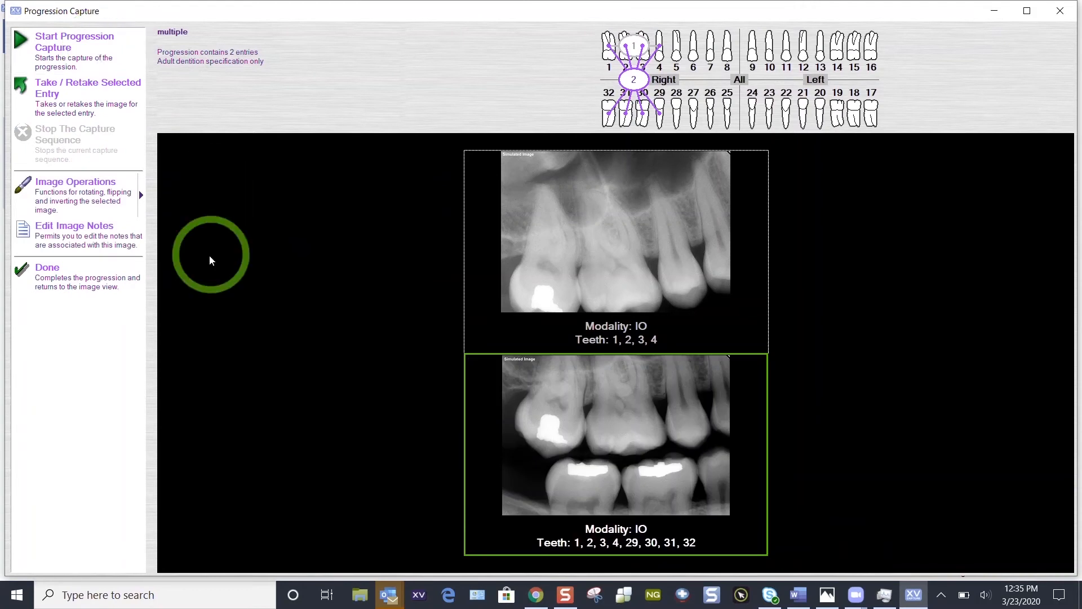
{"action": "left_click", "coordinate": [72, 288]}
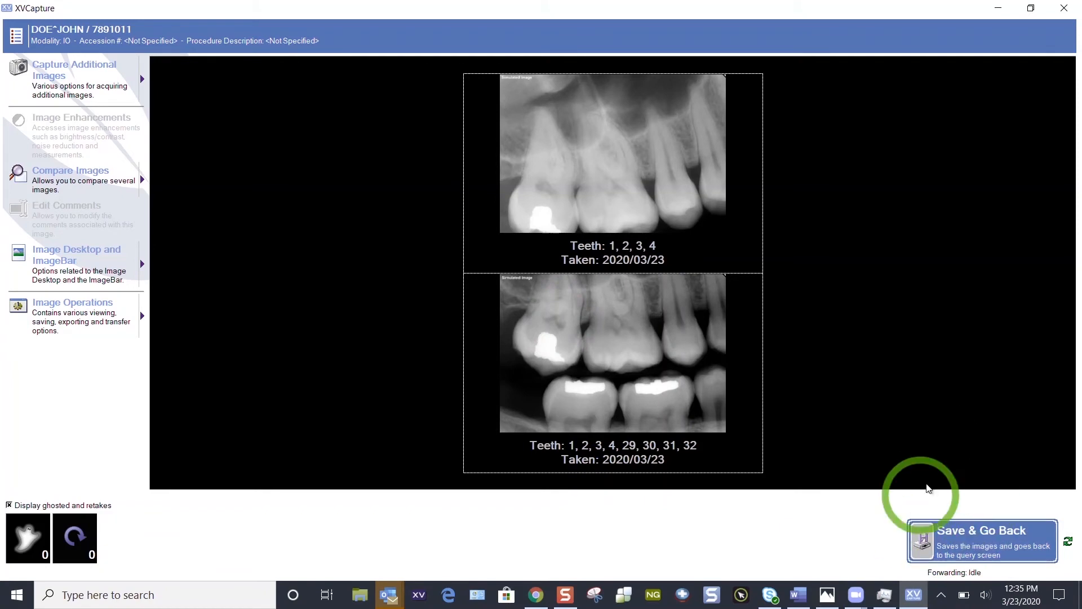
{"action": "left_click", "coordinate": [961, 530]}
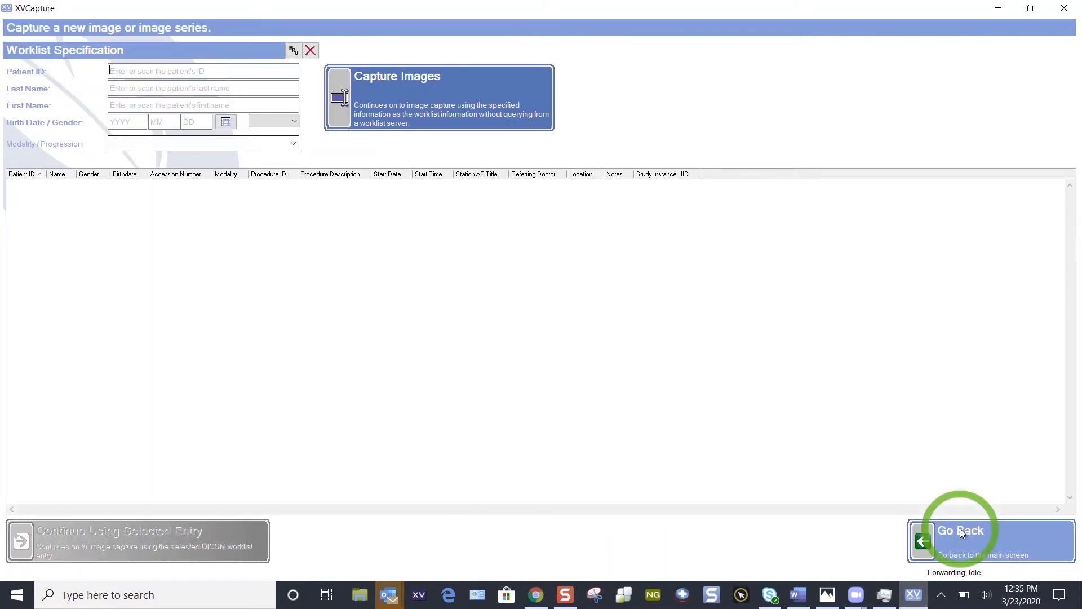
Reload the first patient from the recent list and set the modality to Intra-oral X-ray.
{"action": "left_click", "coordinate": [292, 51]}
{"action": "left_click", "coordinate": [305, 69]}
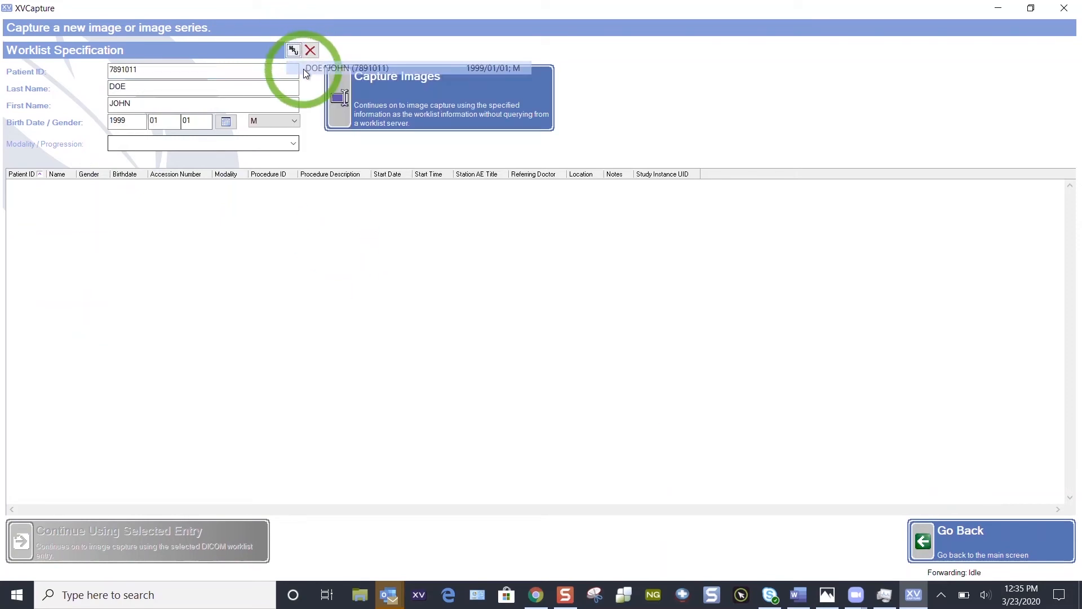
{"action": "left_click", "coordinate": [294, 143]}
{"action": "left_click", "coordinate": [235, 198]}
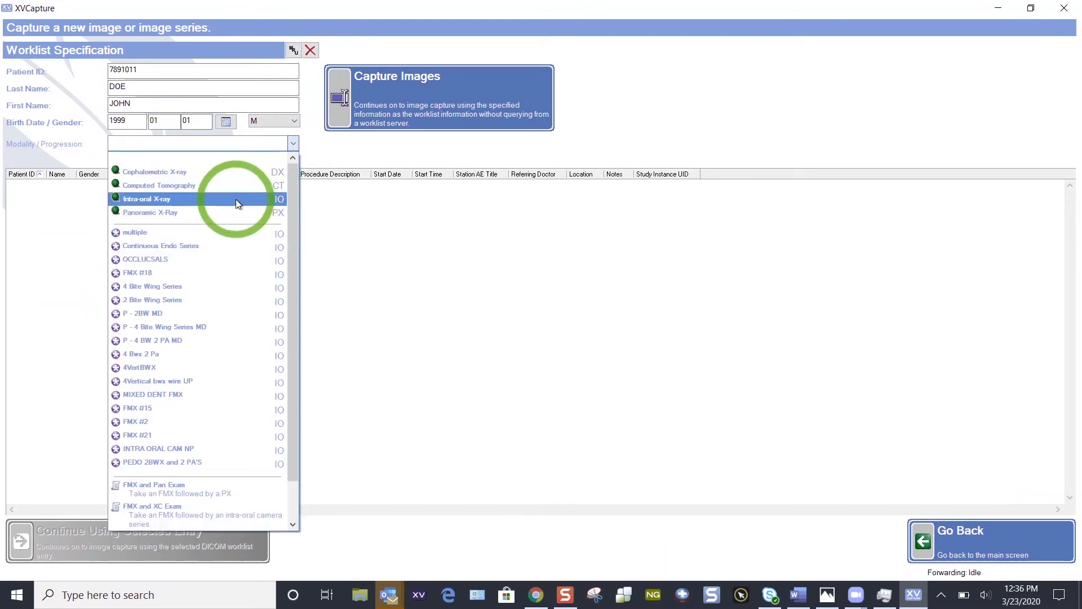
{"action": "left_click", "coordinate": [159, 203]}
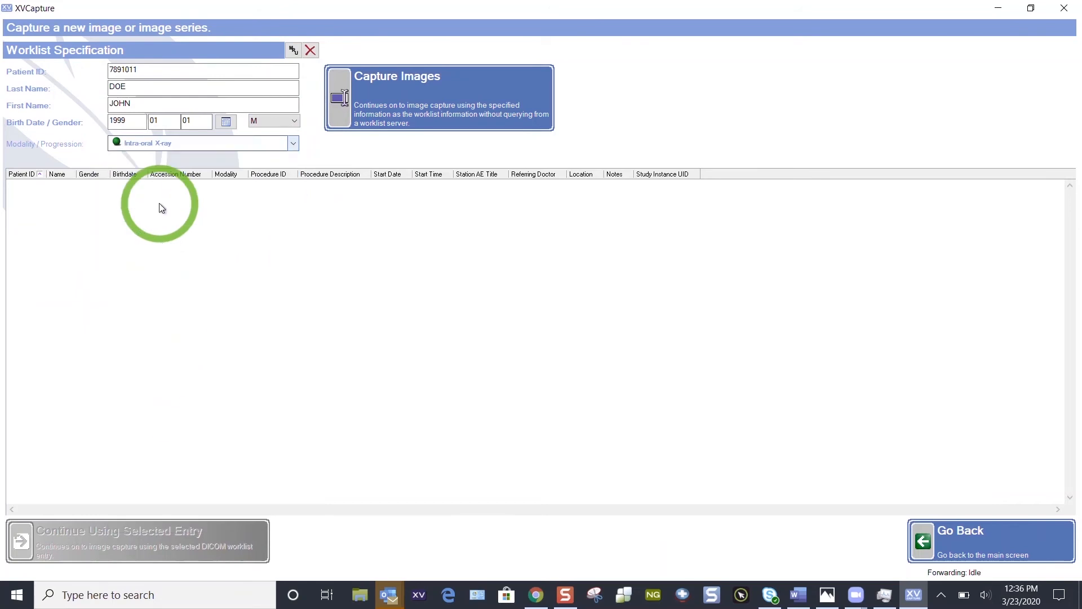
Capture a single image of teeth 1 to 4 with the Simulator Simulated X-ray device.
{"action": "left_click", "coordinate": [443, 94]}
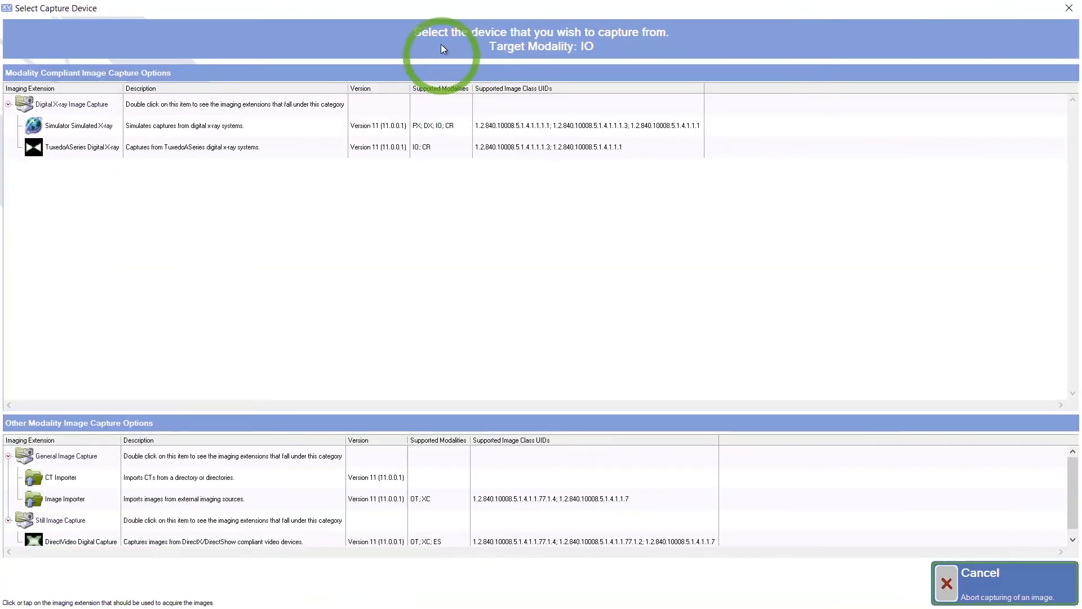
{"action": "left_click", "coordinate": [141, 133]}
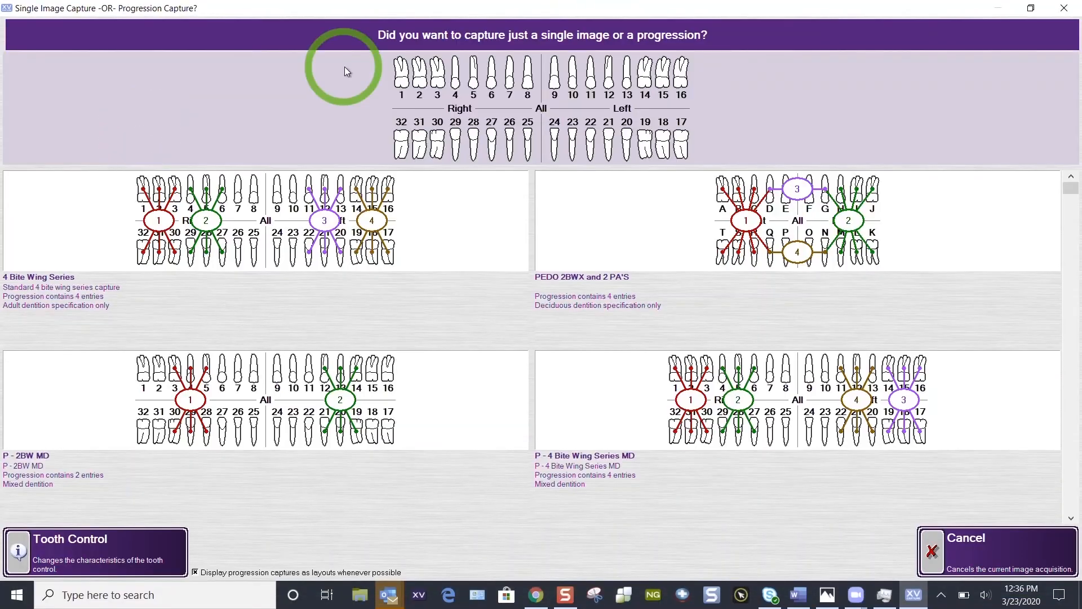
{"action": "left_click_drag", "start_coordinate": [407, 84], "coordinate": [460, 85]}
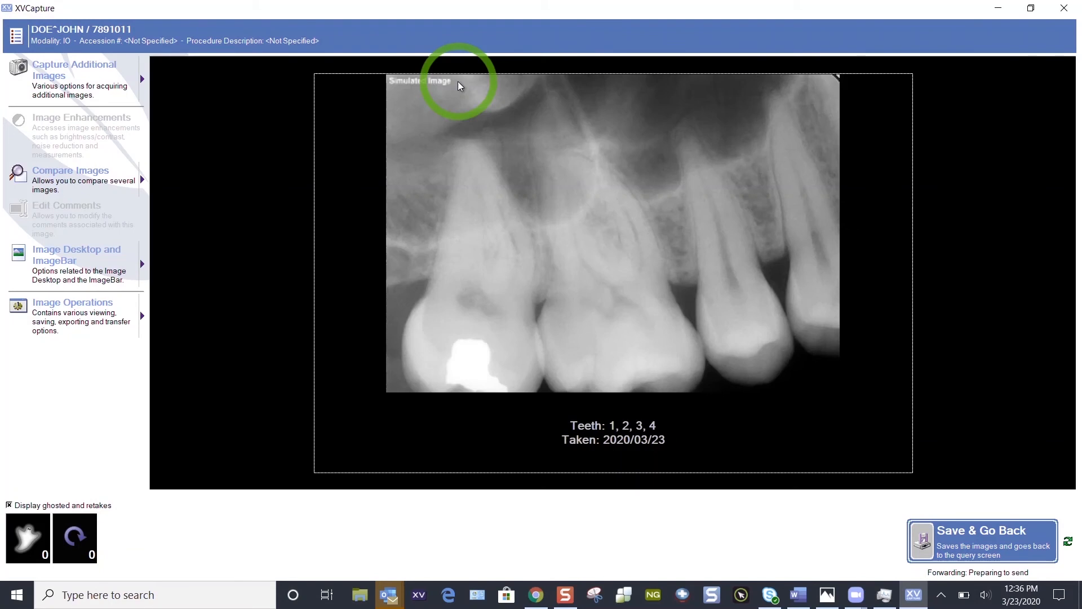
Review the options for capturing additional images and the available capture scripts, then close the list without running a script.
{"action": "left_click", "coordinate": [138, 88]}
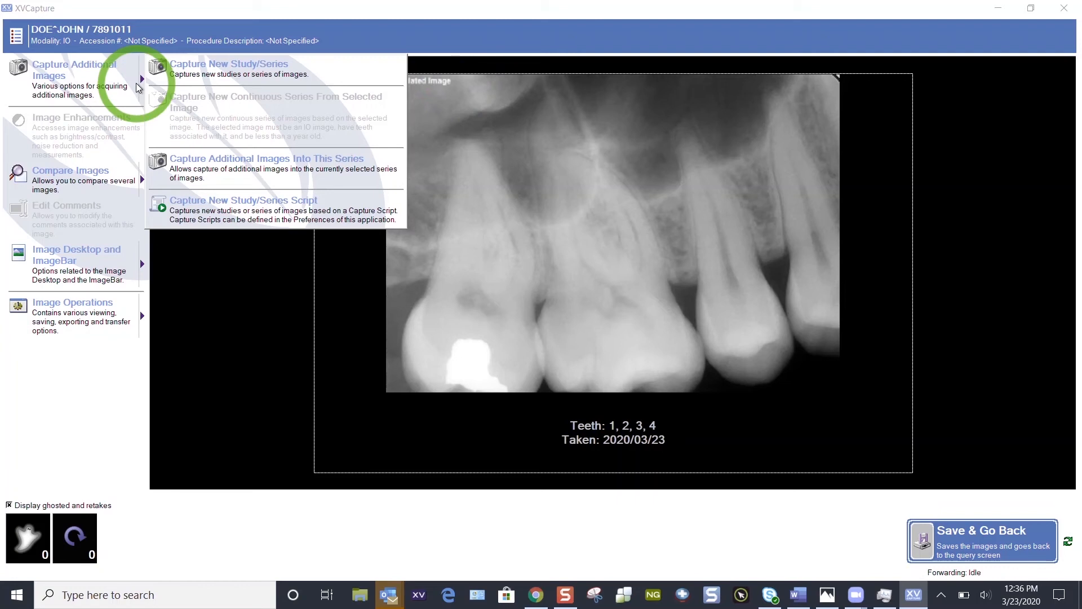
{"action": "left_click", "coordinate": [238, 70]}
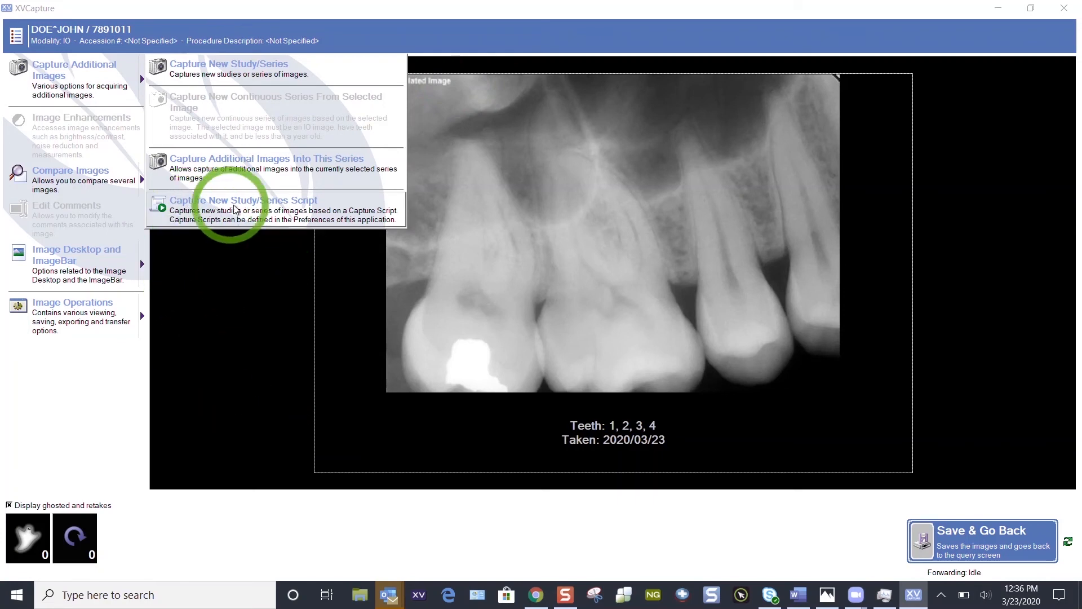
{"action": "left_click", "coordinate": [249, 209]}
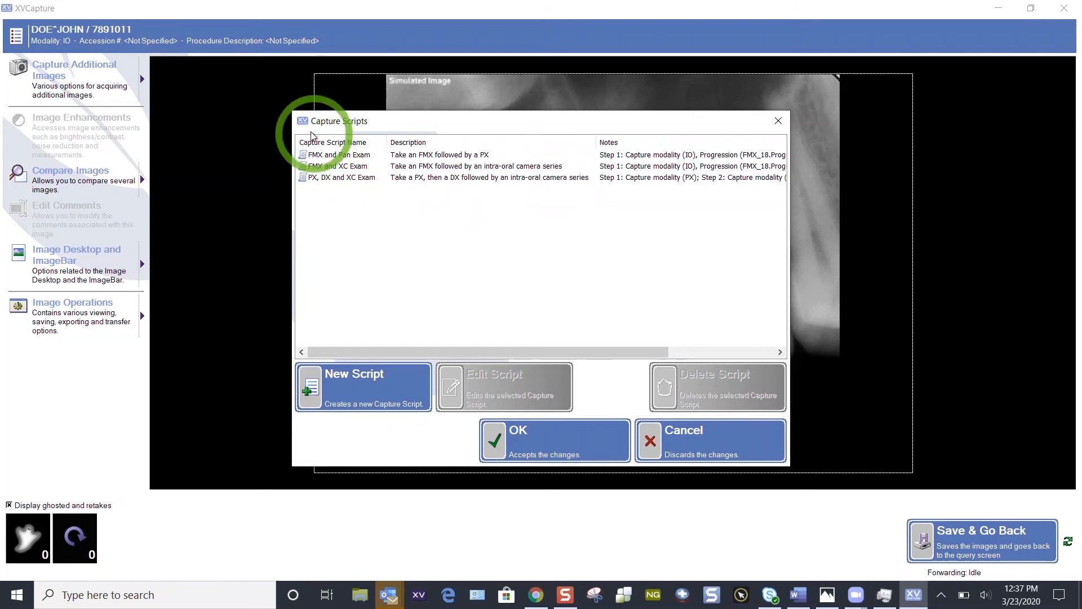
{"action": "left_click", "coordinate": [679, 433]}
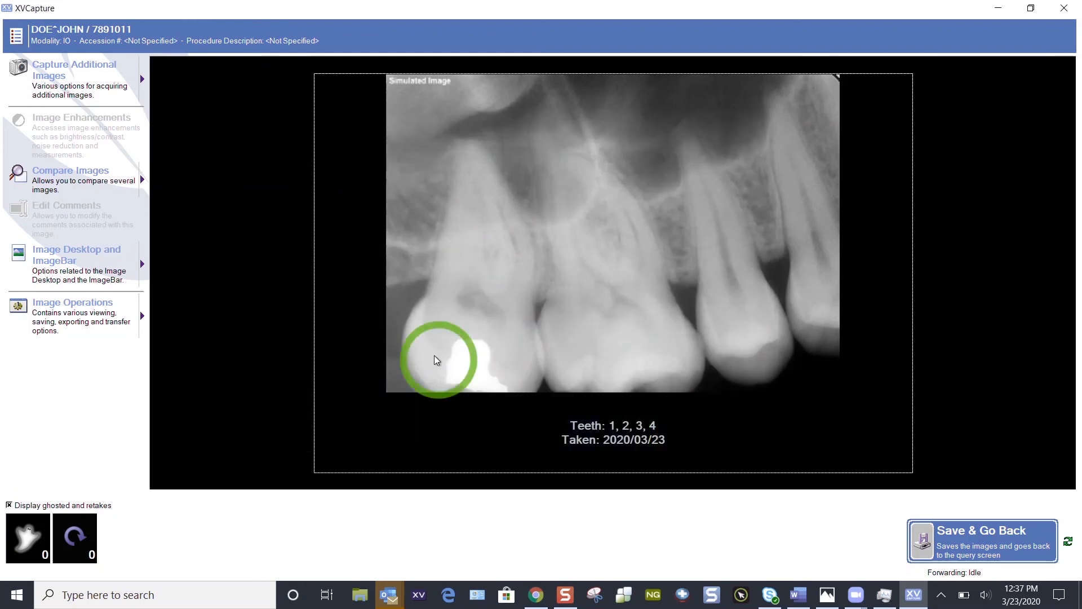
Capture an additional Intra-oral X-ray of teeth 1 to 5 and 28 to 32 into this series with the Simulator Simulated X-ray.
{"action": "left_click", "coordinate": [144, 80]}
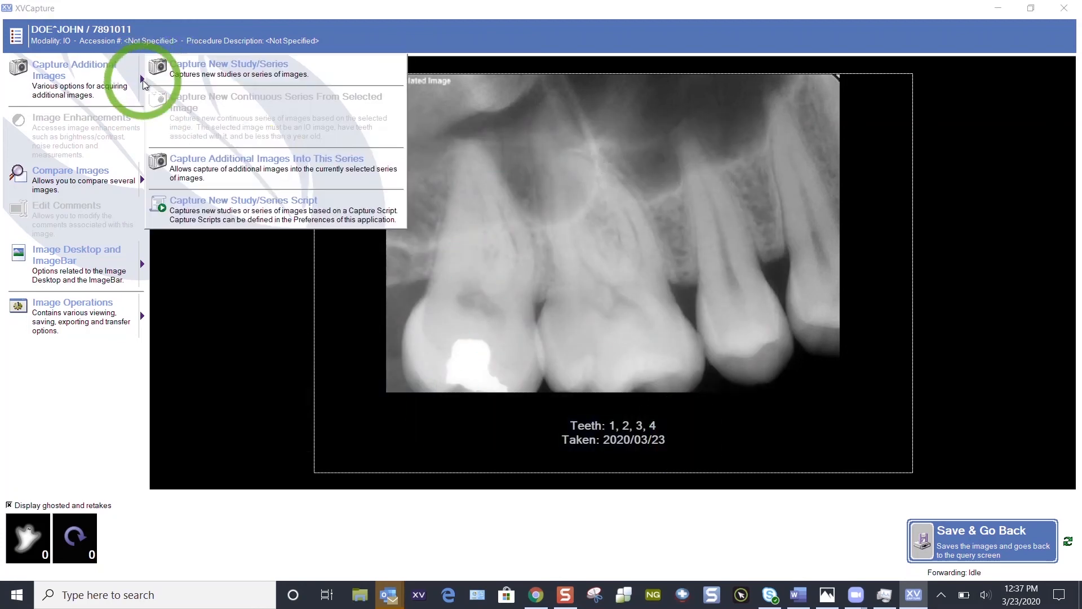
{"action": "left_click", "coordinate": [362, 165]}
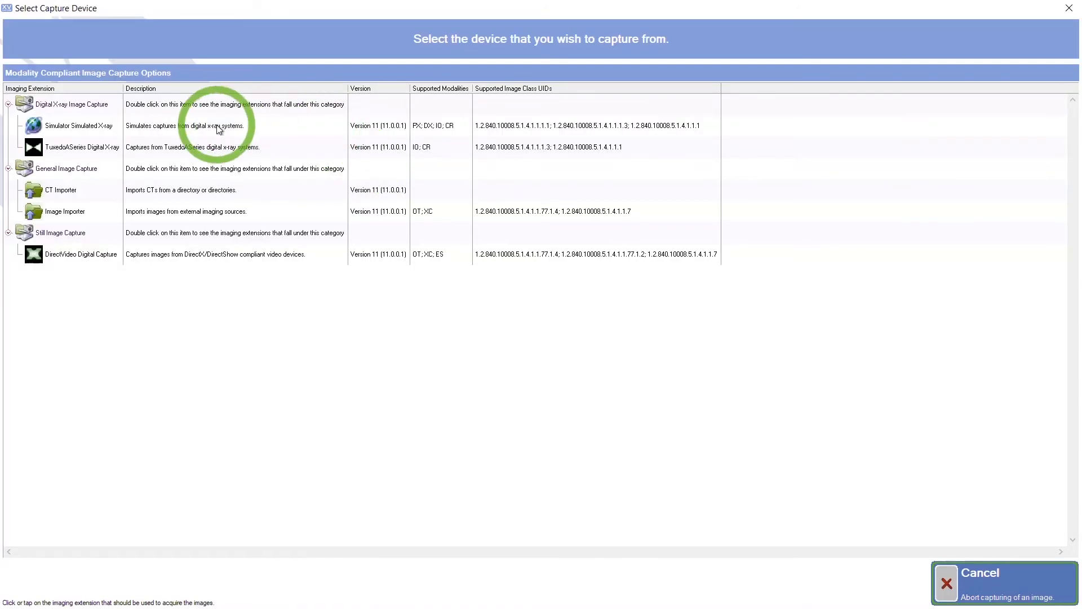
{"action": "left_click", "coordinate": [228, 128]}
{"action": "left_click", "coordinate": [506, 297]}
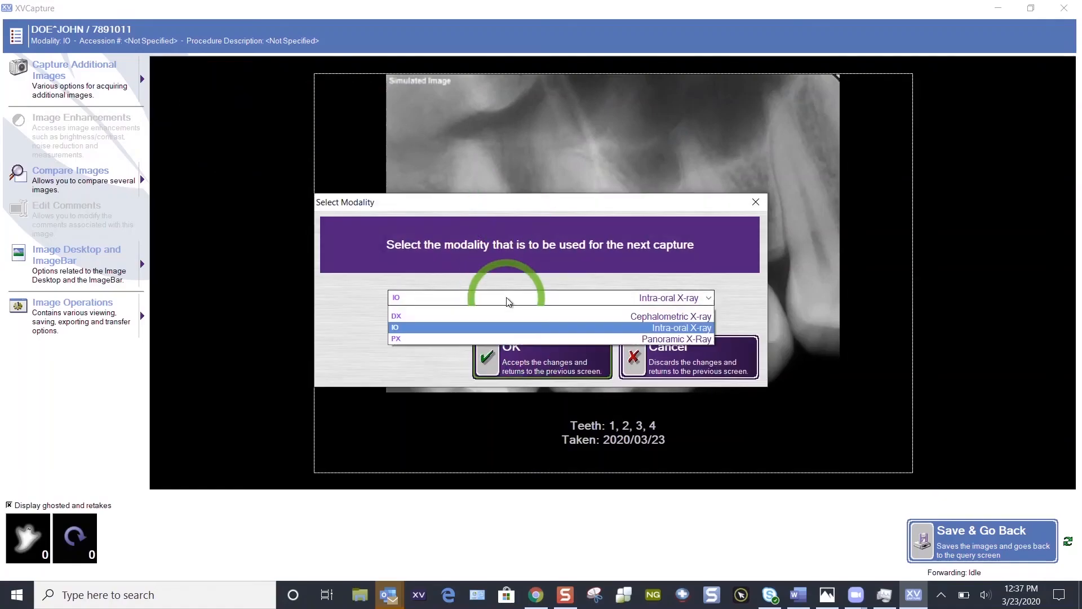
{"action": "left_click", "coordinate": [506, 296]}
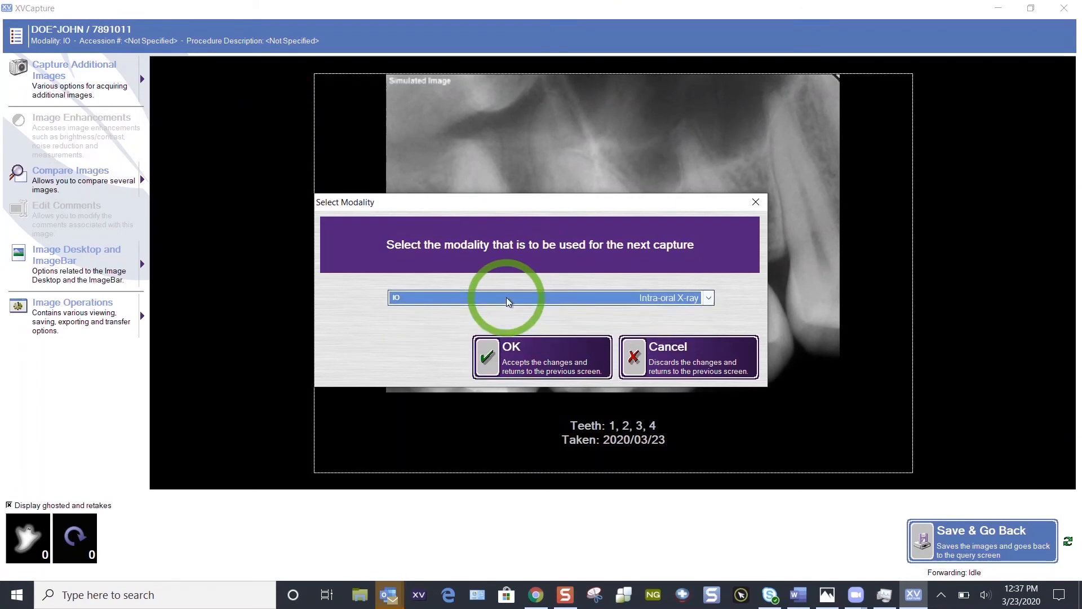
{"action": "left_click", "coordinate": [531, 353]}
{"action": "left_click_drag", "start_coordinate": [398, 92], "coordinate": [473, 150]}
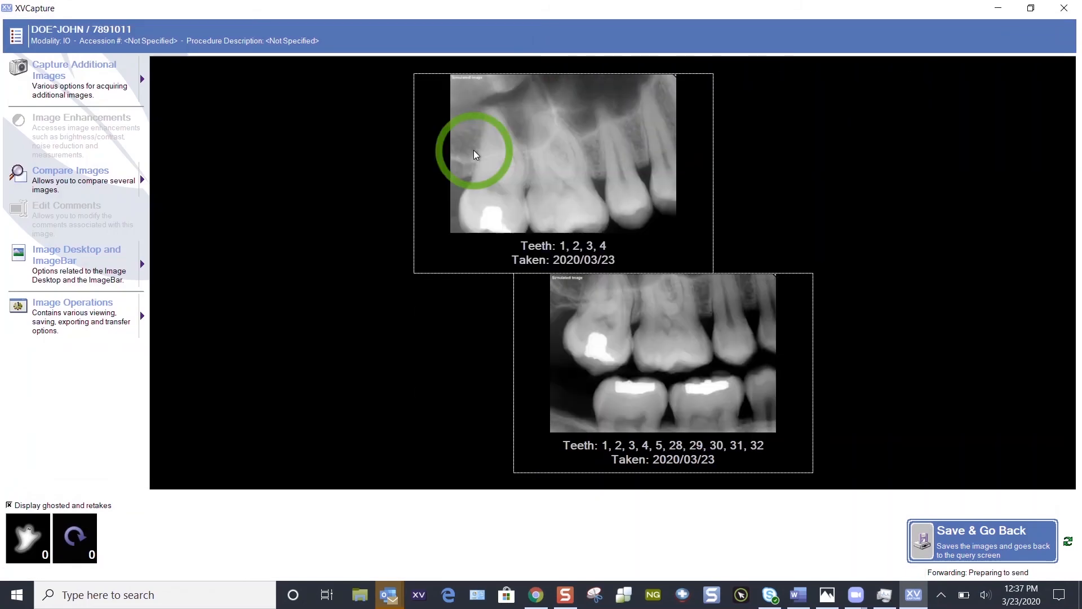
Capture an additional Intra-oral X-ray of teeth 8 and 9 into this series with the Simulator Simulated X-ray.
{"action": "left_click", "coordinate": [137, 89]}
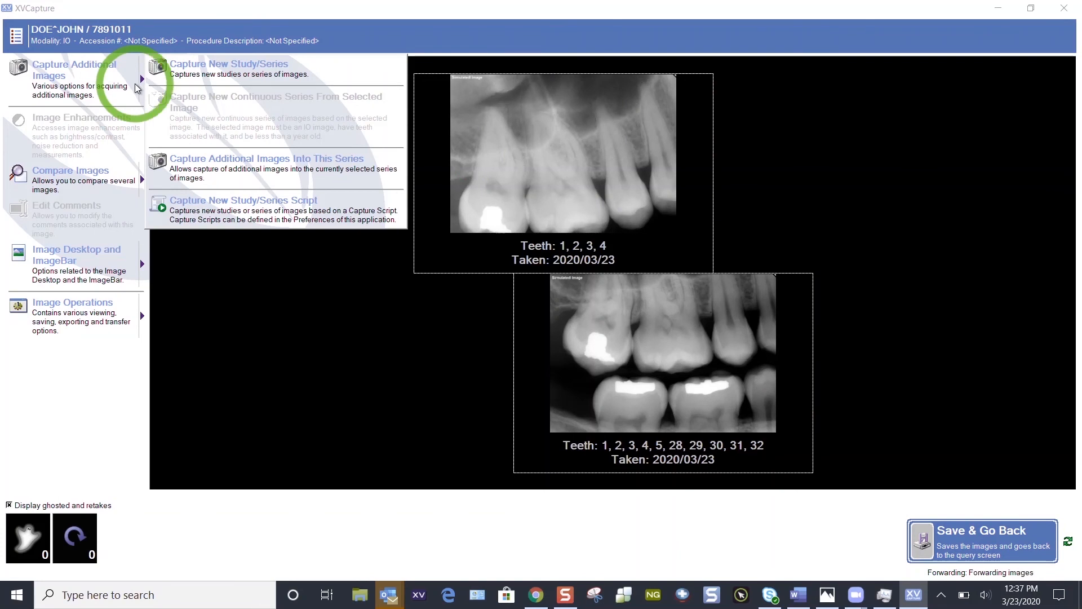
{"action": "left_click", "coordinate": [301, 174]}
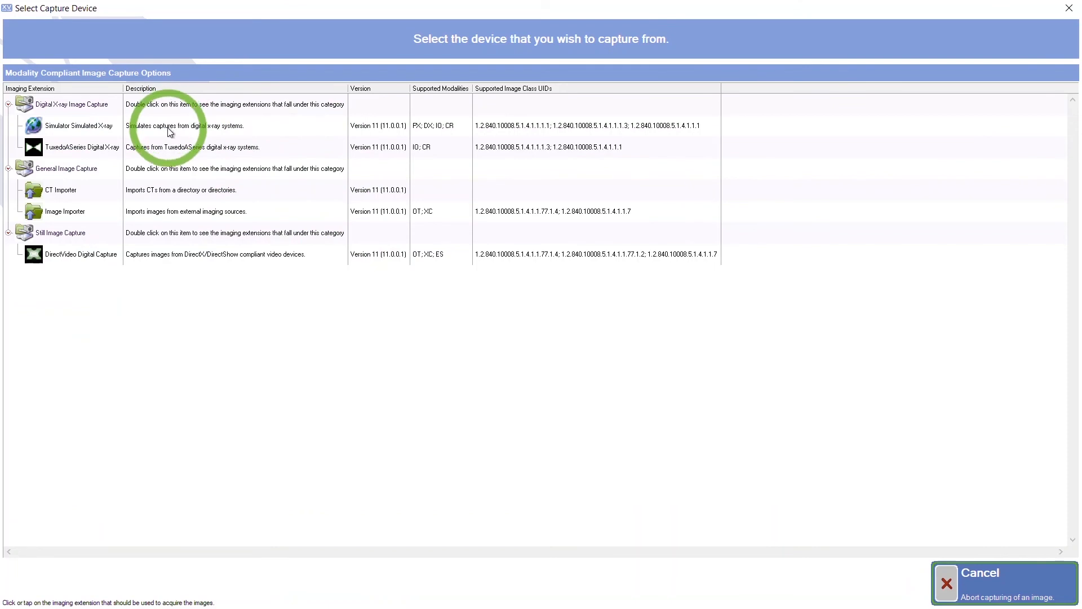
{"action": "left_click", "coordinate": [171, 127]}
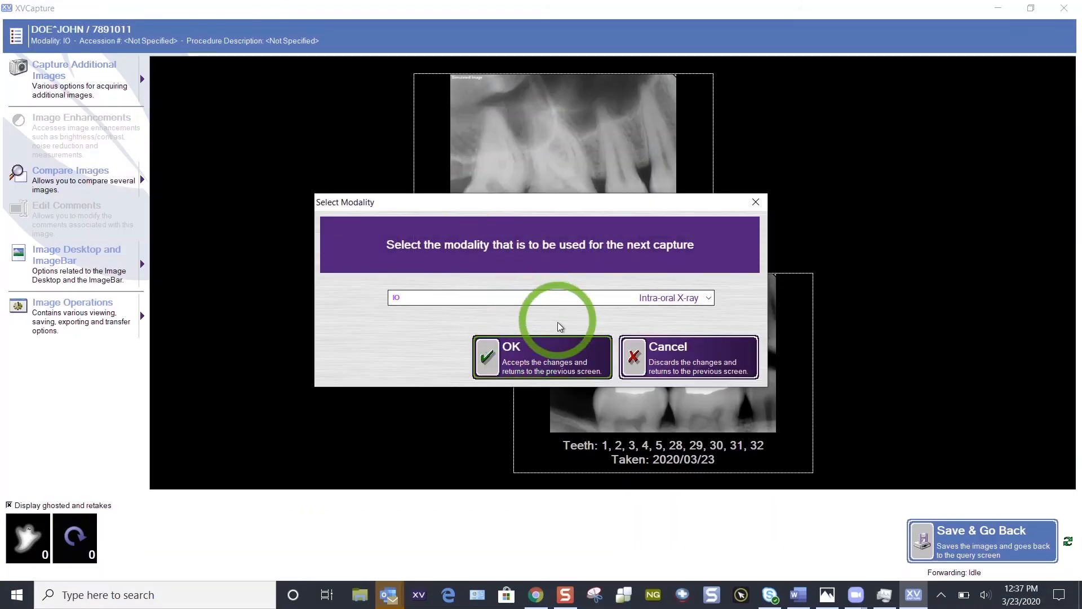
{"action": "left_click", "coordinate": [547, 351]}
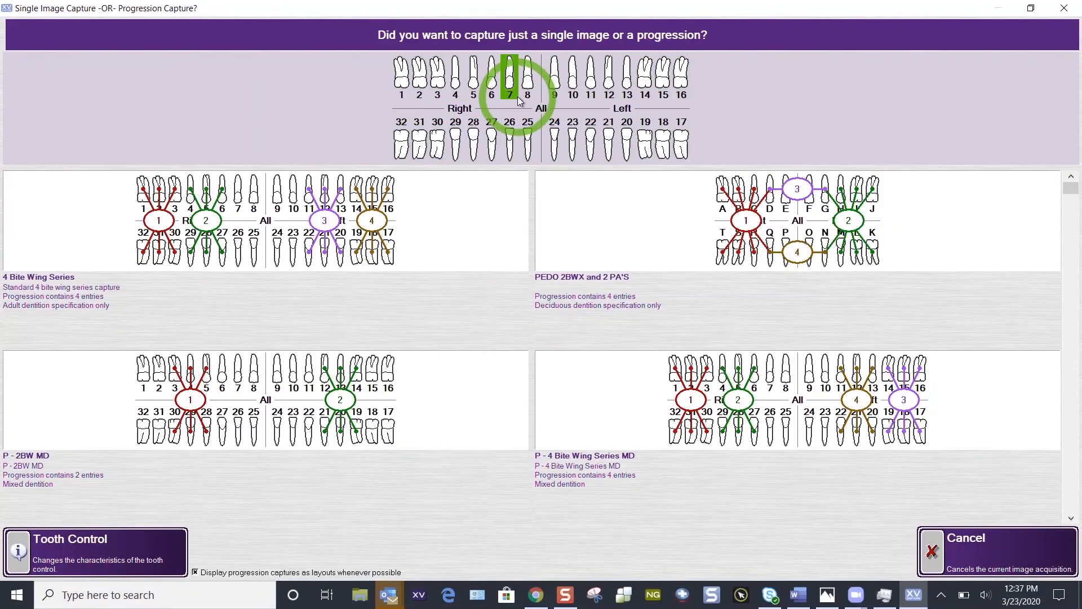
{"action": "left_click_drag", "start_coordinate": [520, 95], "coordinate": [559, 97]}
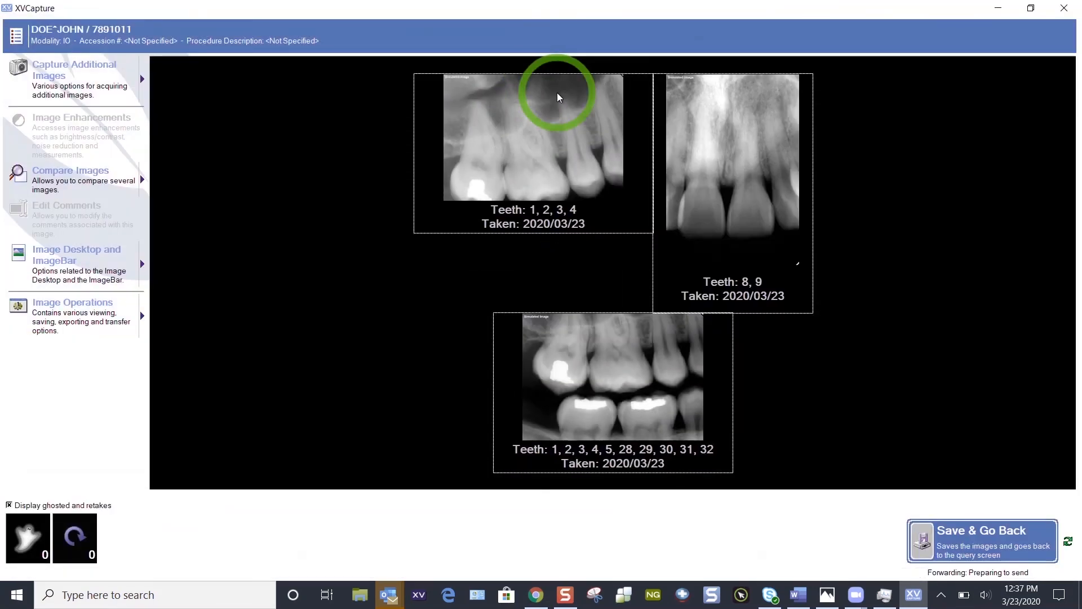
Capture a new study/series with a single Intra-oral X-ray of teeth 1 to 4 and 29 to 32 using the Simulator Simulated X-ray.
{"action": "left_click", "coordinate": [139, 92]}
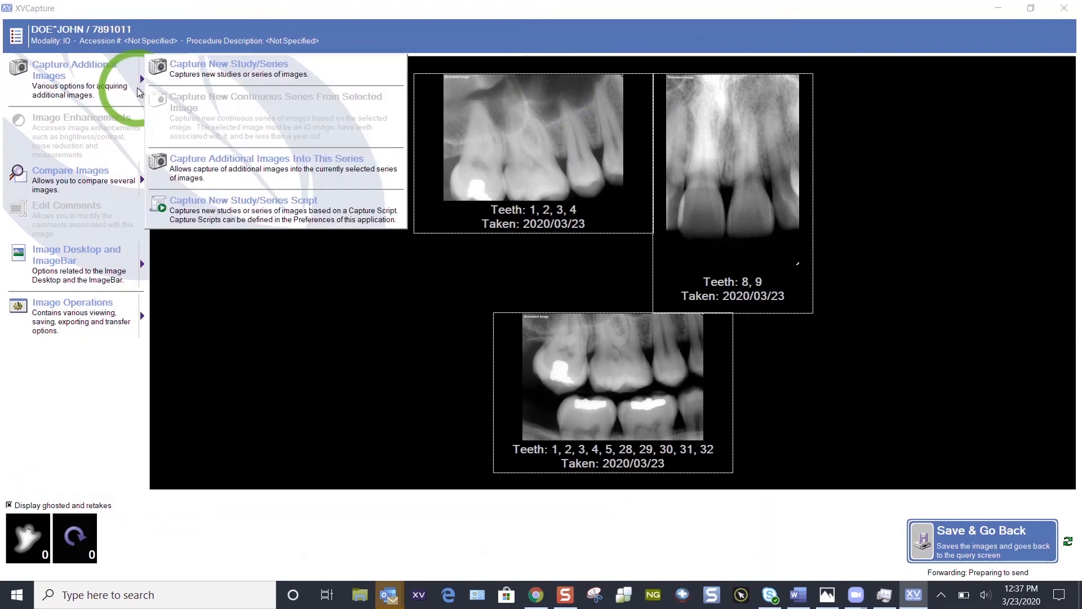
{"action": "left_click", "coordinate": [232, 73]}
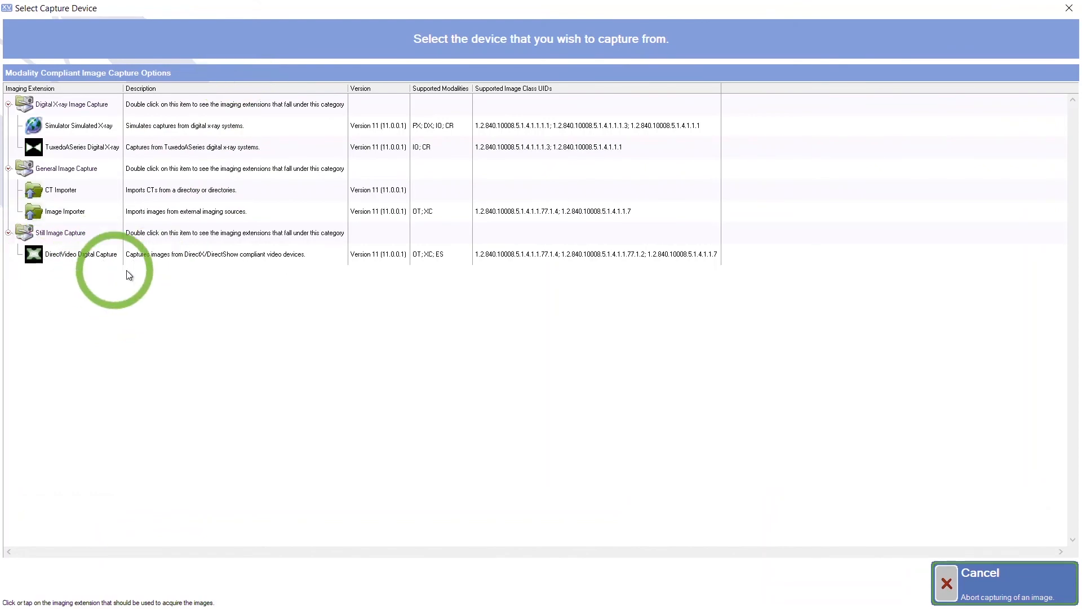
{"action": "left_click", "coordinate": [77, 128]}
{"action": "left_click", "coordinate": [544, 361]}
{"action": "left_click_drag", "start_coordinate": [399, 69], "coordinate": [453, 146]}
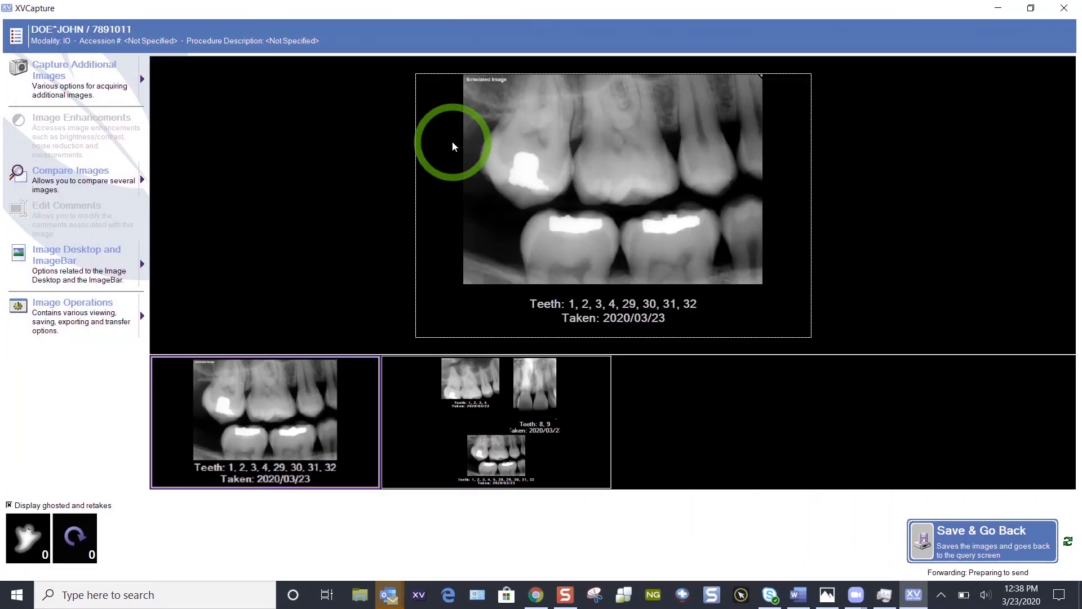
Switch to the series containing teeth 8 and 9 and open its image of teeth 1 to 4 in the full-size view.
{"action": "left_click", "coordinate": [600, 417]}
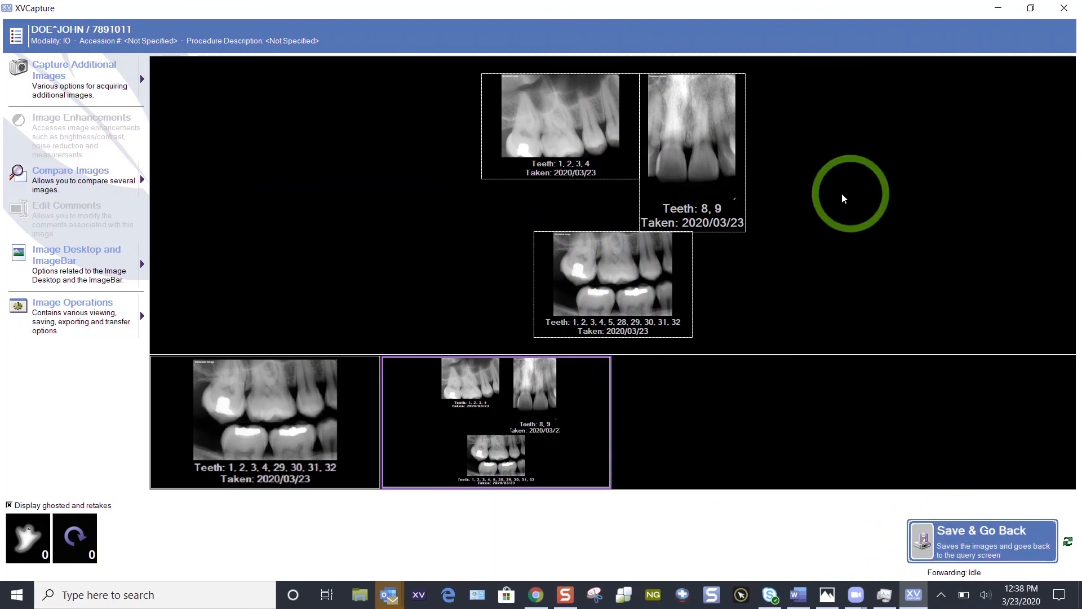
{"action": "double_click", "coordinate": [546, 136]}
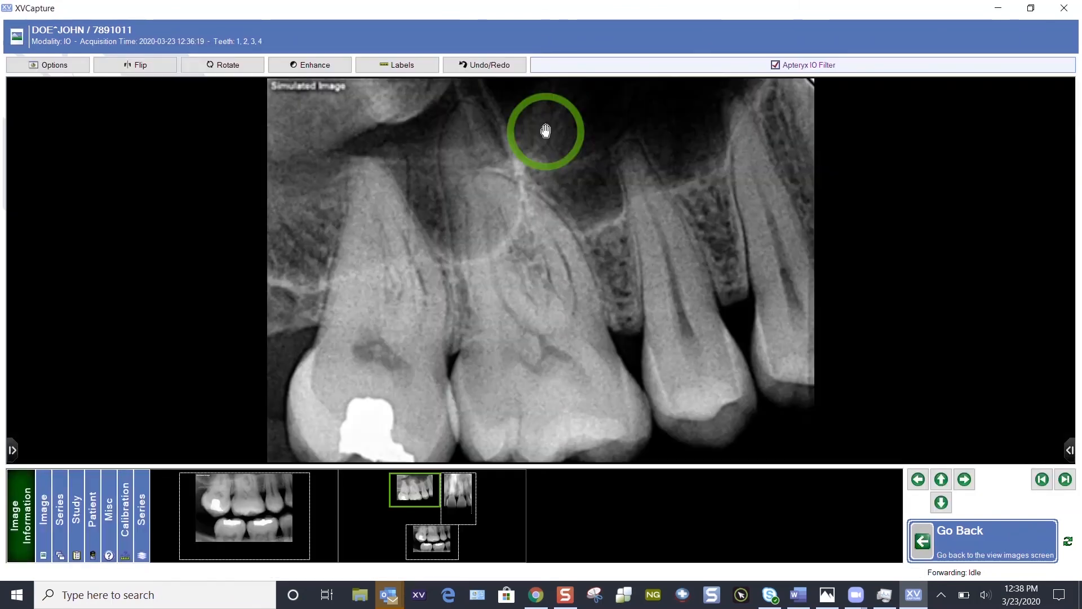